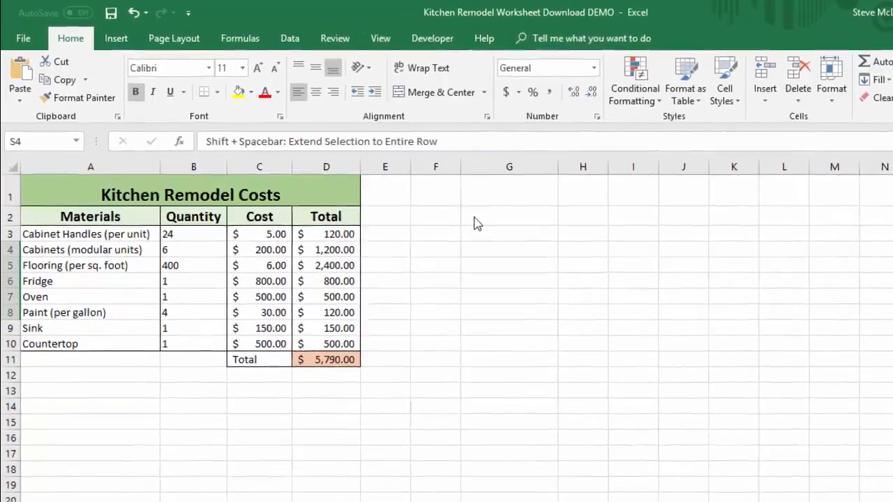
# Step: Paste the copied shortcut notes into the sheet starting at cell G2
pyautogui.click(455, 209)
pyautogui.rightClick(500, 228)
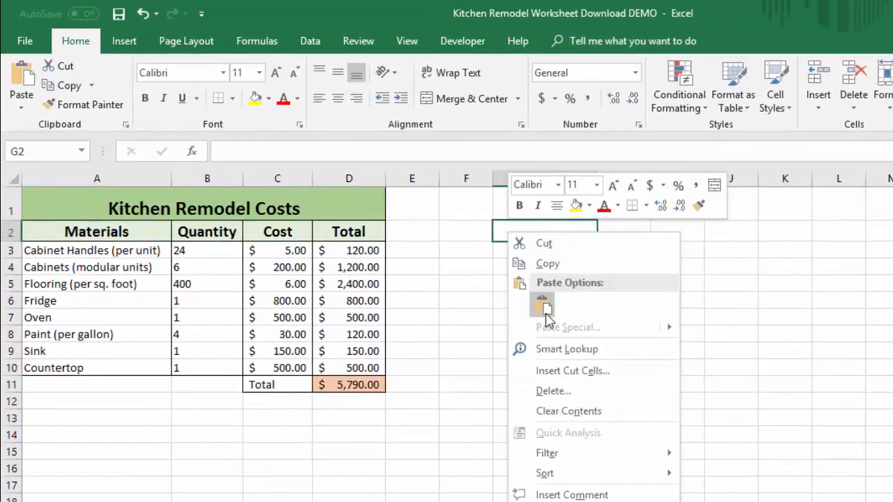
pyautogui.click(518, 298)
pyautogui.click(815, 338)
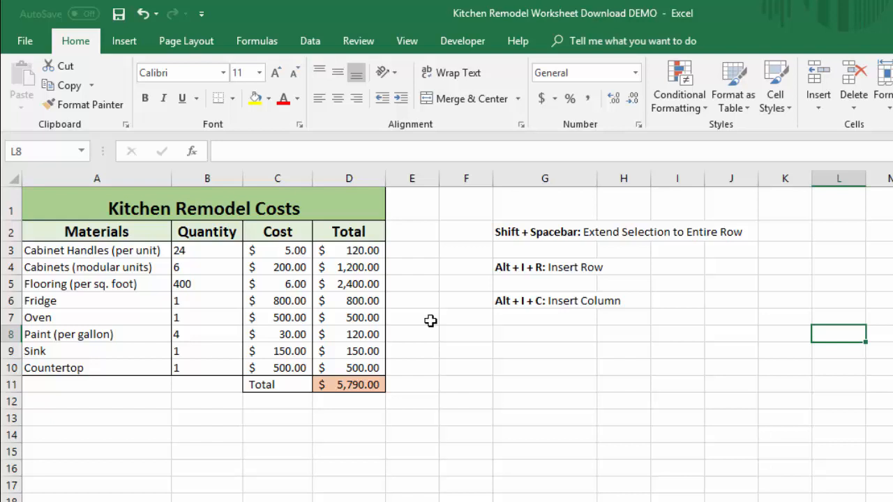
# Step: Insert a blank row above the Fridge row, and undo the insertion
pyautogui.click(11, 301)
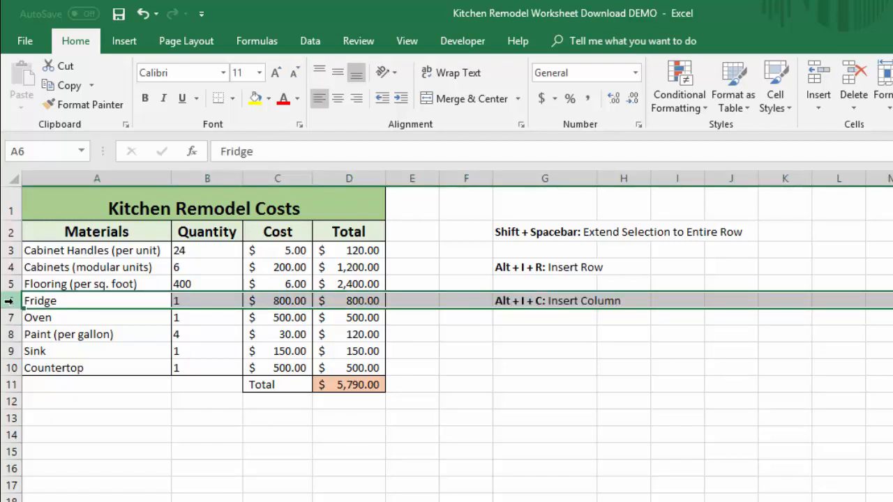
pyautogui.rightClick(9, 301)
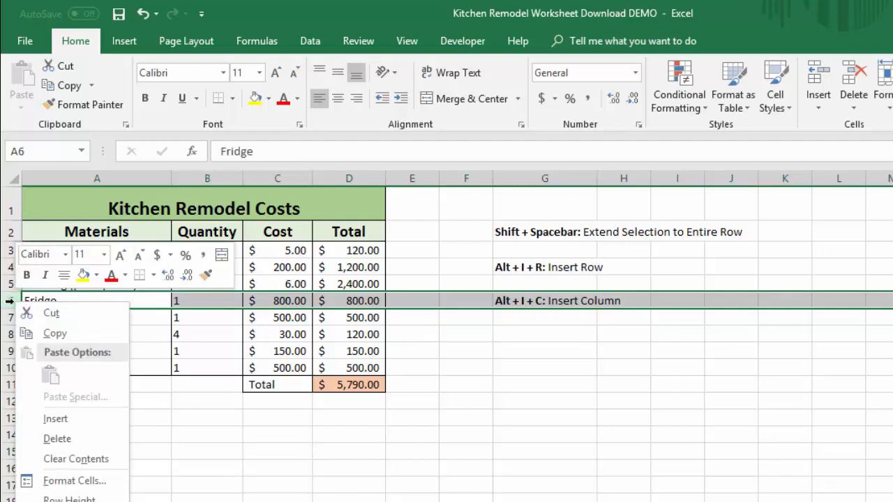
pyautogui.click(53, 419)
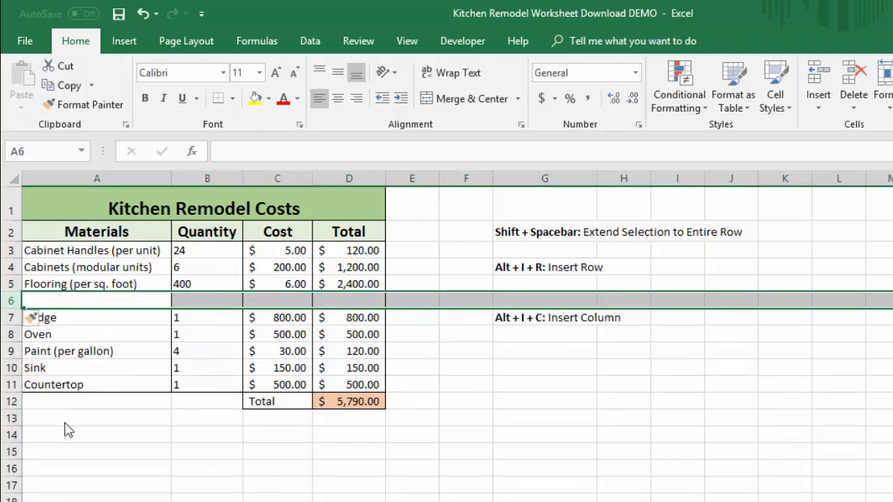
pyautogui.click(297, 428)
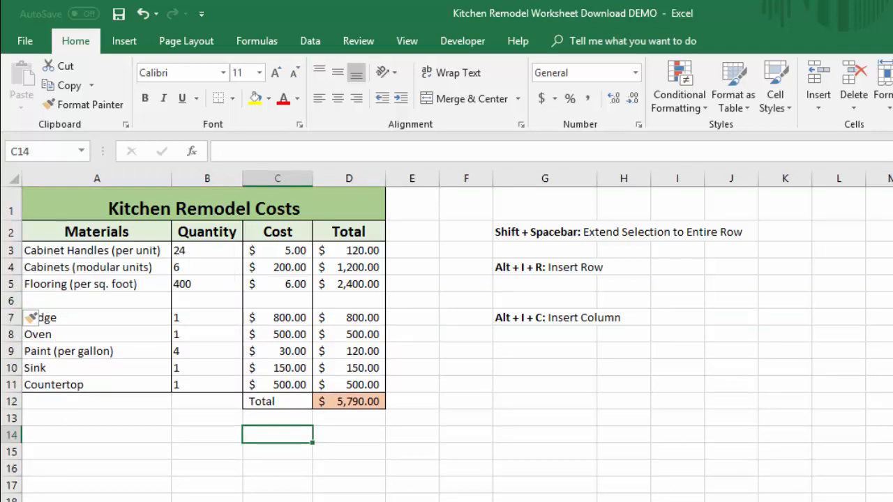
pyautogui.hotkey('ctrl', 'z')
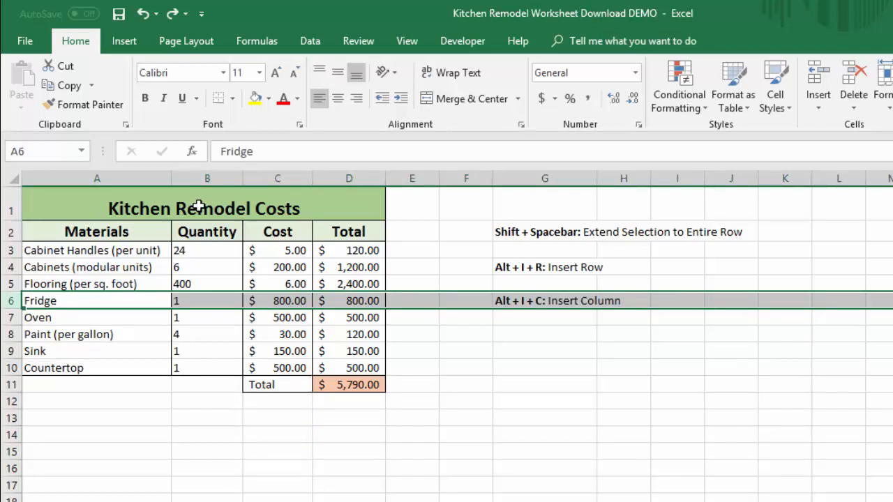
# Step: Insert a blank column before the Quantity column, and undo the insertion
pyautogui.click(197, 179)
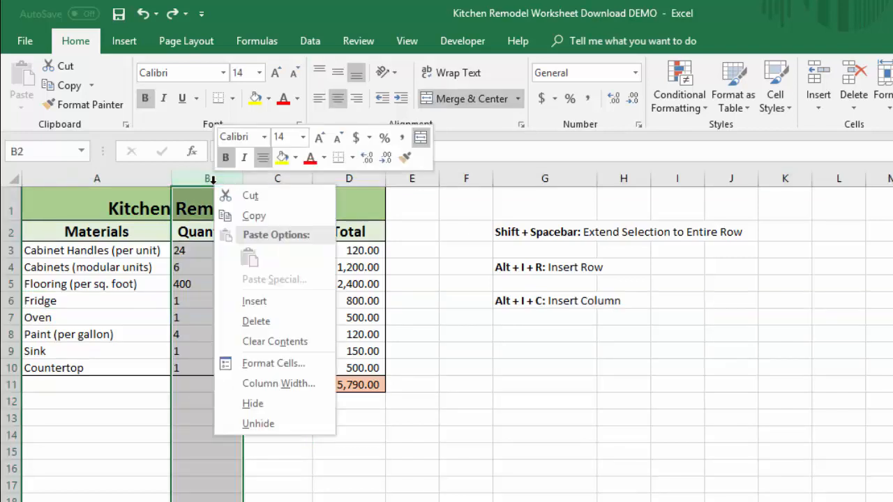
pyautogui.rightClick(213, 180)
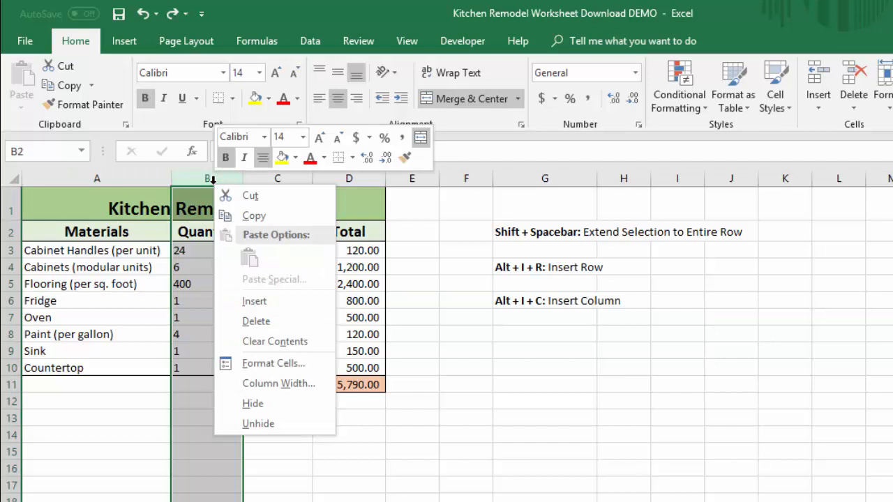
pyautogui.click(275, 305)
pyautogui.click(357, 452)
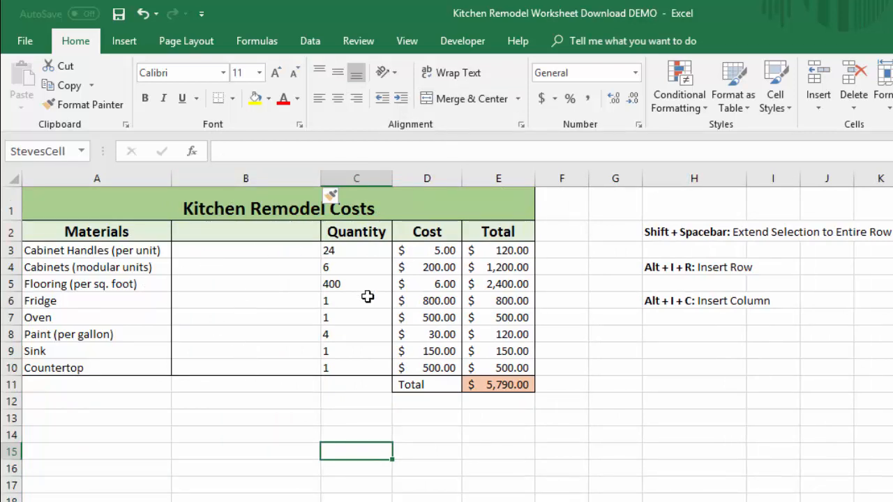
pyautogui.hotkey('ctrl', 'z')
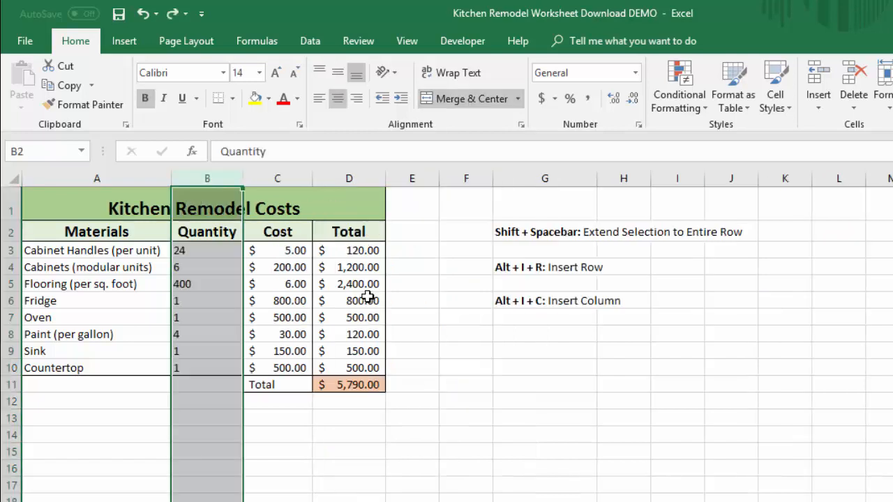
# Step: Extend the selection from cell B6 to its entire row and insert a blank row above Fridge
pyautogui.click(201, 299)
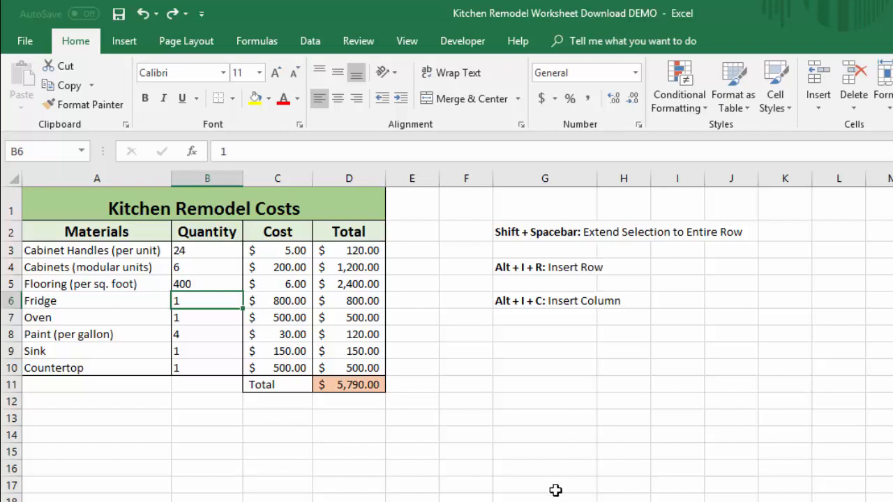
pyautogui.hotkey('shift', 'space')
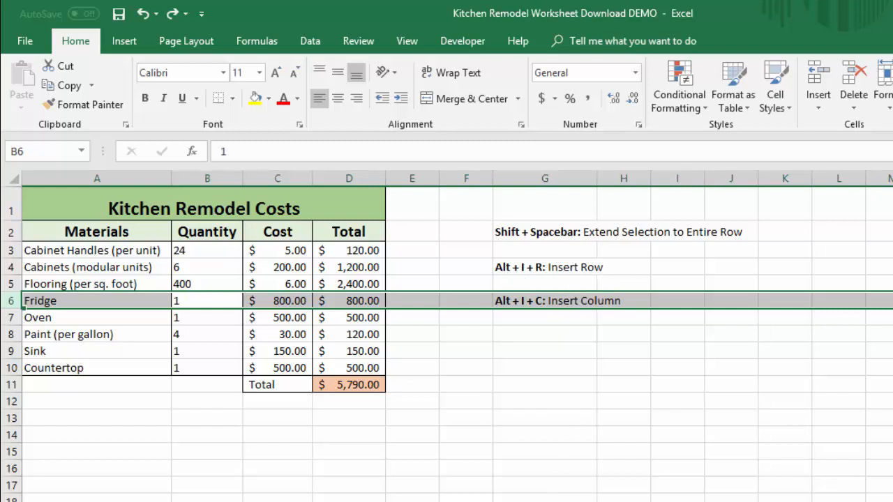
pyautogui.press('alt')
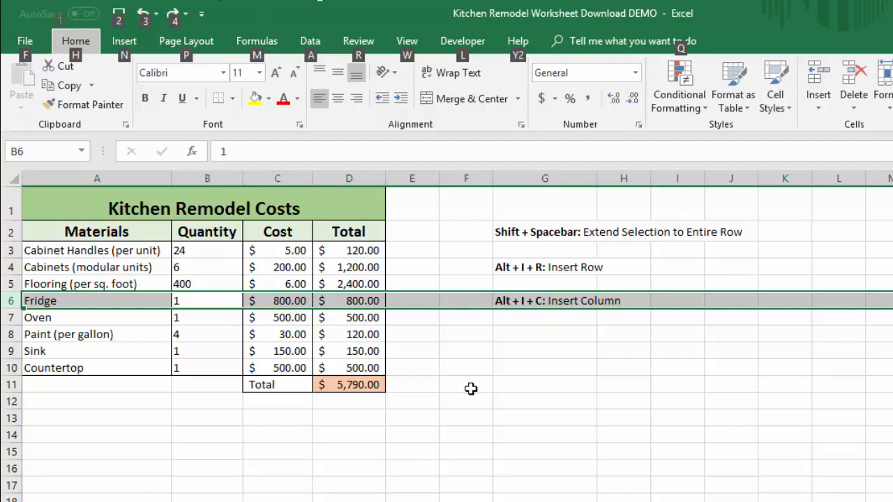
pyautogui.press('i')
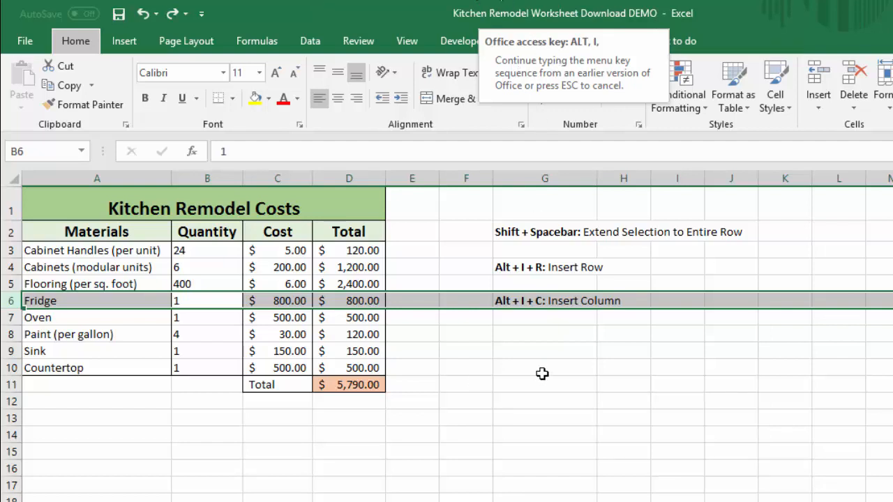
pyautogui.press('r')
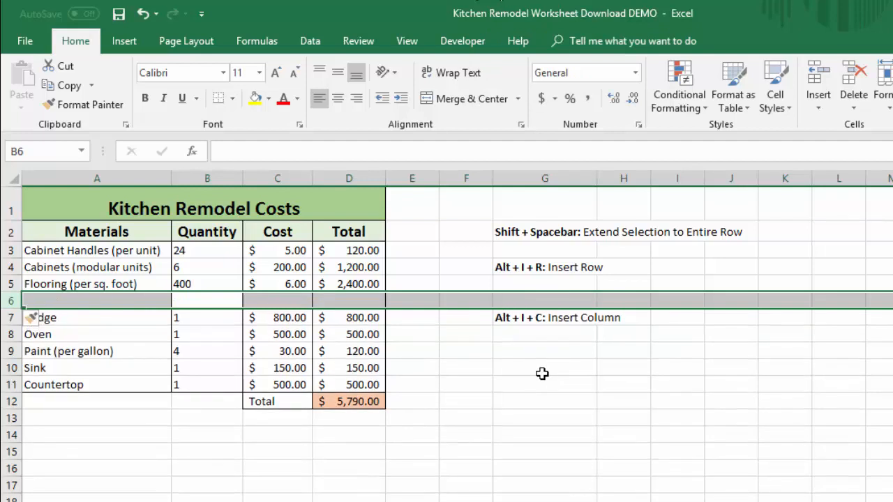
pyautogui.click(542, 374)
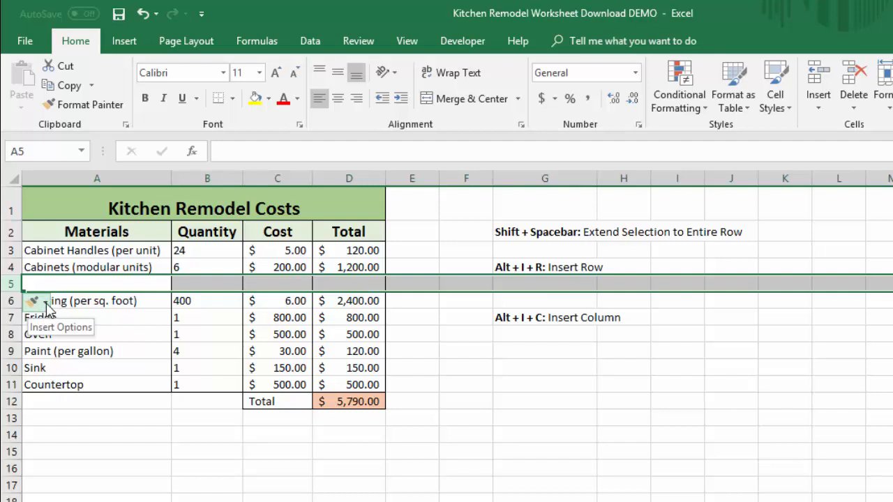
# Step: Look at the formatting choices offered for the inserted blank row 5 and close them without choosing one
pyautogui.click(46, 304)
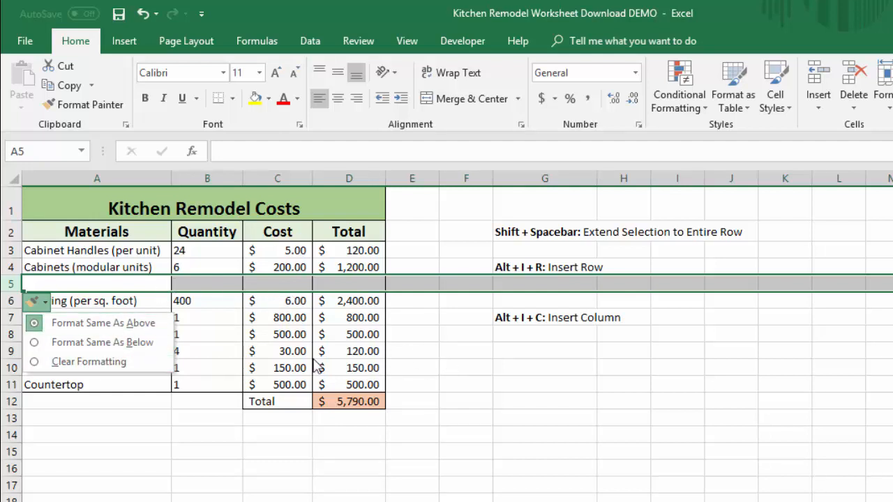
pyautogui.click(40, 304)
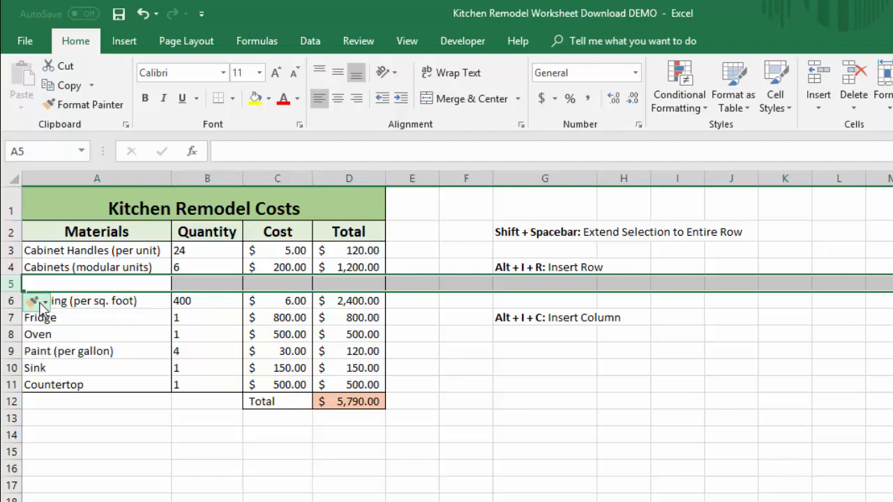
pyautogui.click(400, 350)
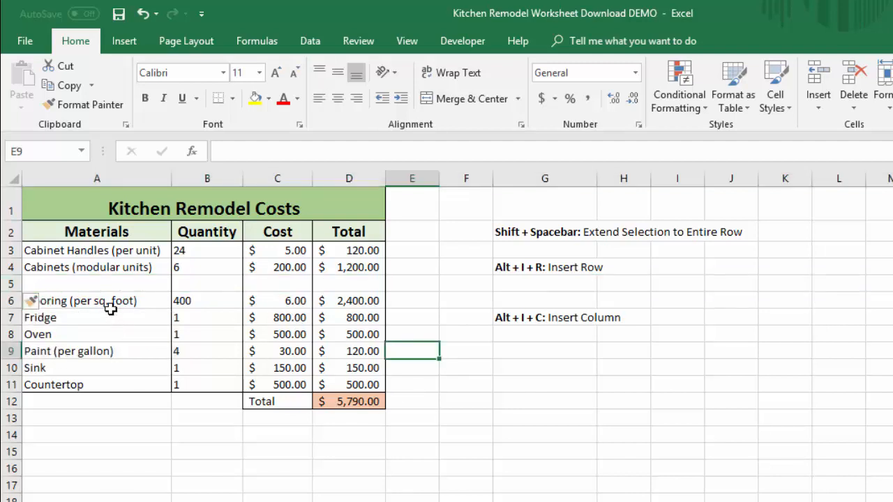
# Step: Undo the insertion of the blank row above the Flooring row
pyautogui.click(98, 286)
pyautogui.doubleClick(105, 287)
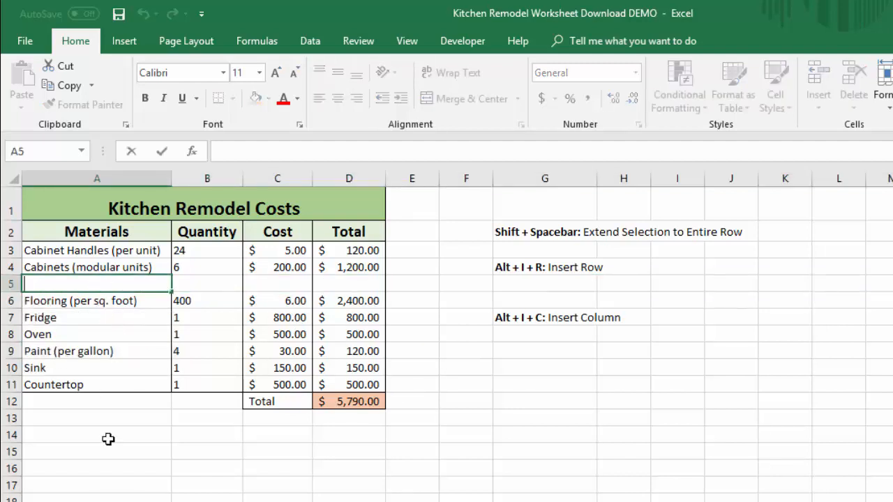
pyautogui.click(135, 360)
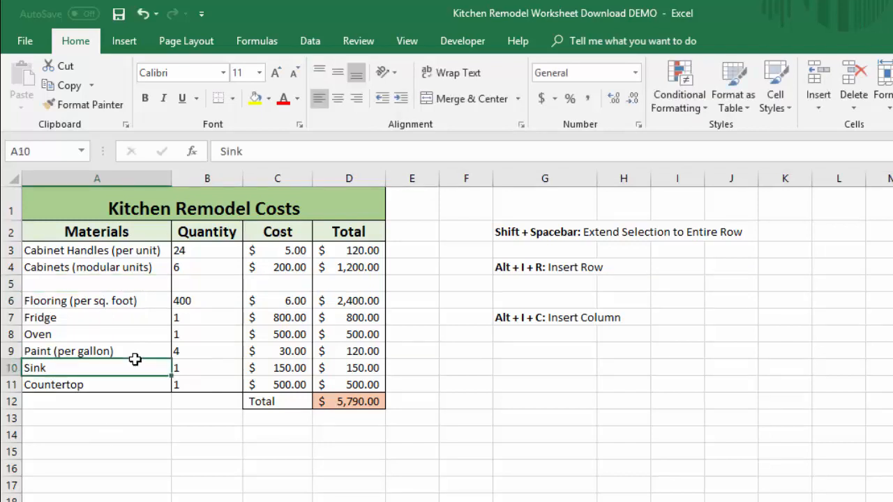
pyautogui.hotkey('ctrl', 'z')
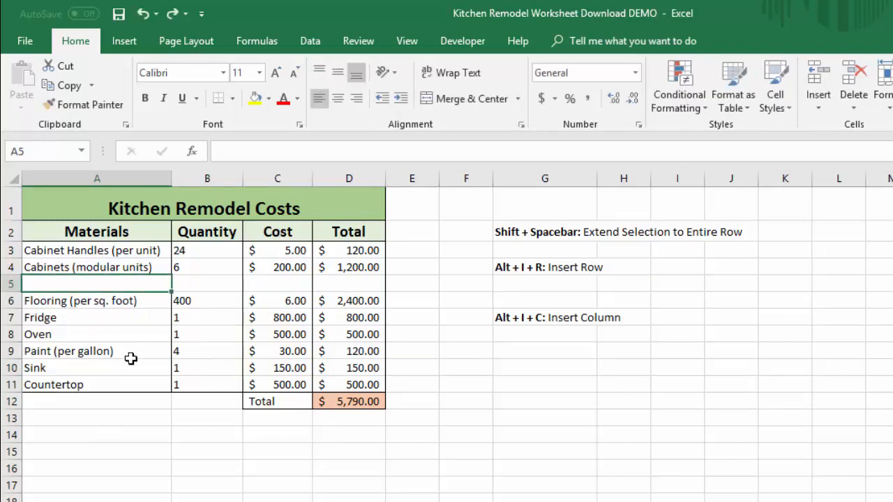
pyautogui.hotkey('ctrl', 'z')
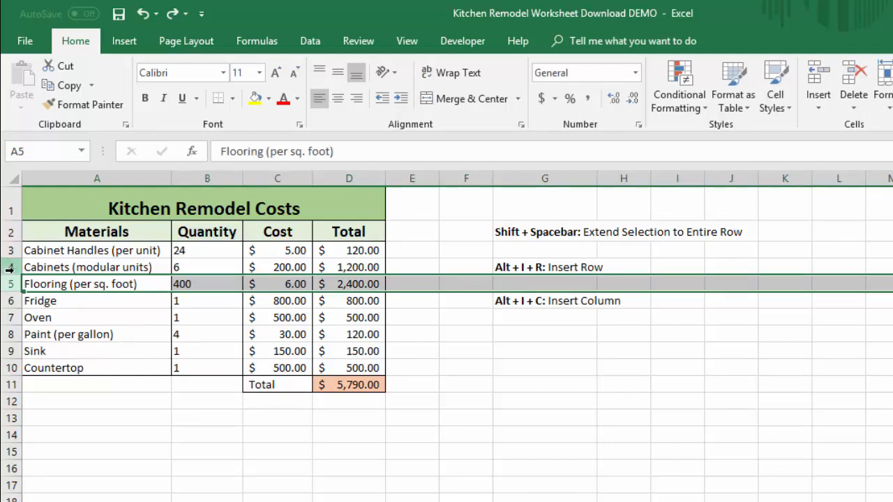
# Step: Insert six blank rows at once above the Cabinets (modular units) row by using rows 4 through 9
pyautogui.moveTo(12, 268); pyautogui.dragTo(8, 350)
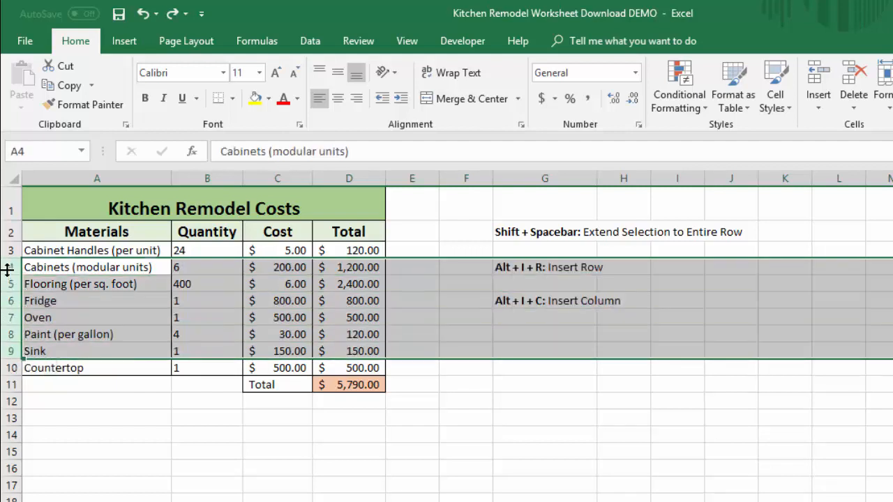
pyautogui.rightClick(12, 323)
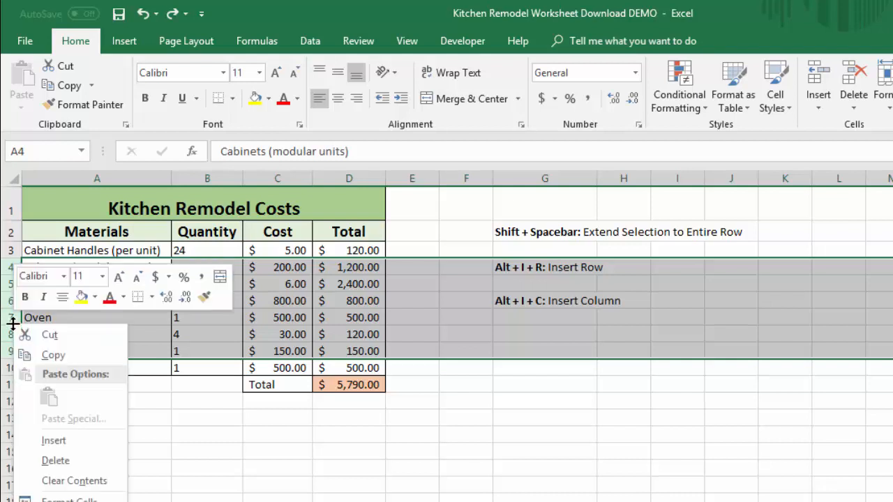
pyautogui.click(98, 440)
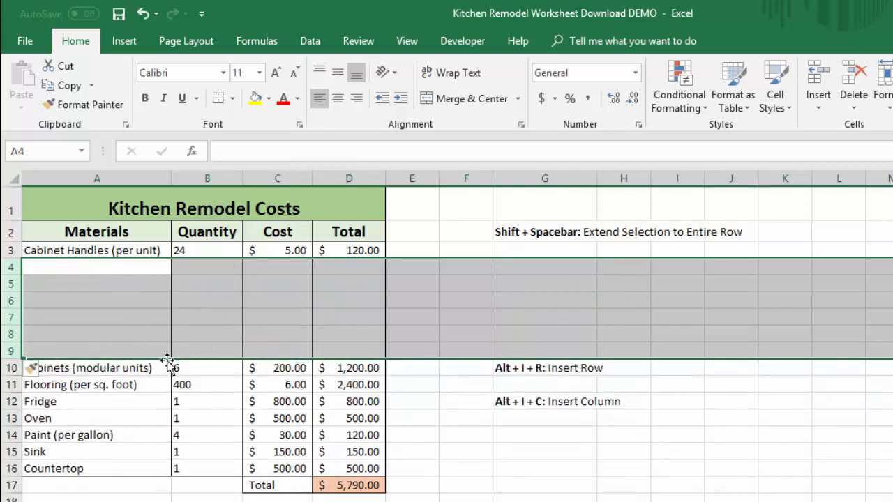
pyautogui.click(445, 402)
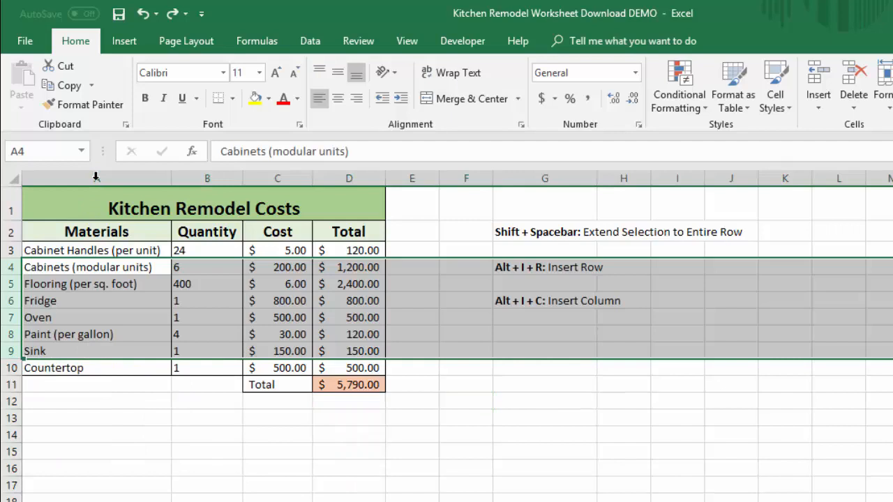
# Step: Insert three blank columns before the Materials column, and undo the insertion
pyautogui.moveTo(96, 179); pyautogui.dragTo(303, 175)
pyautogui.rightClick(279, 180)
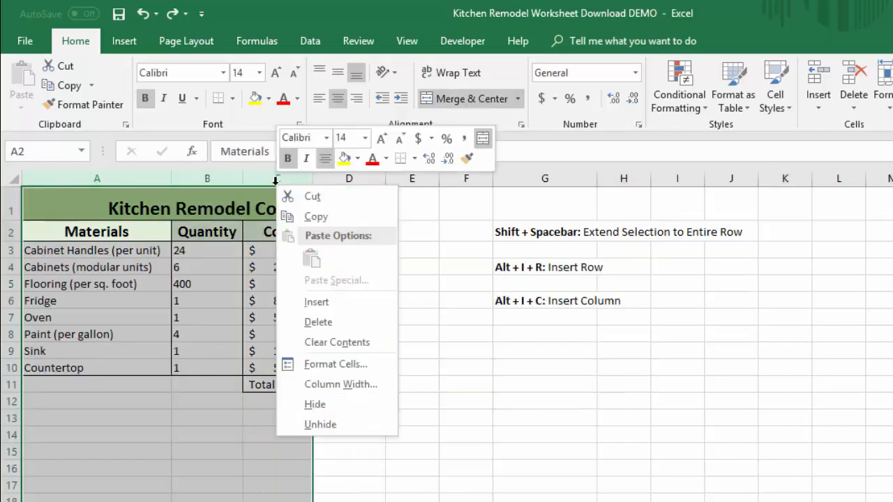
pyautogui.click(356, 301)
pyautogui.click(451, 481)
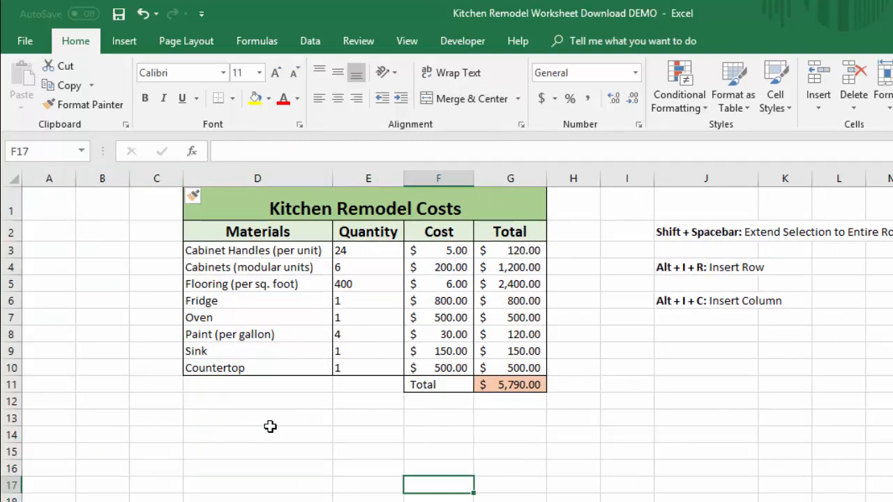
pyautogui.hotkey('ctrl', 'z')
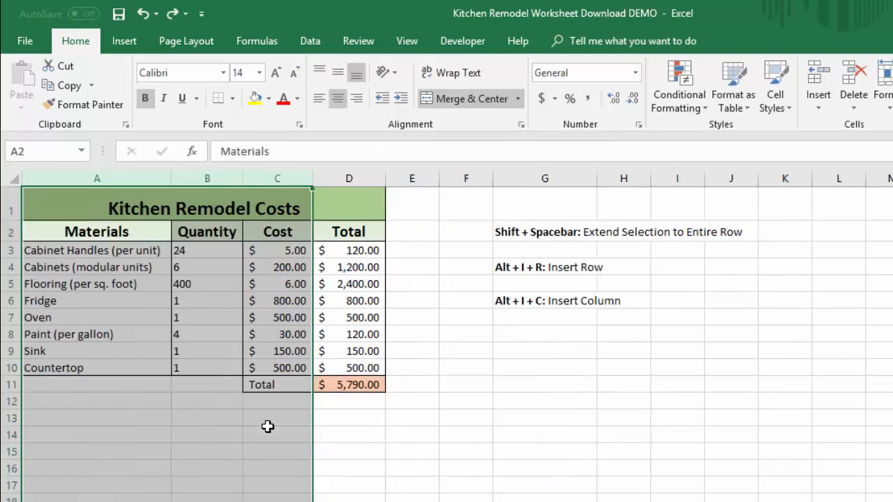
pyautogui.click(346, 413)
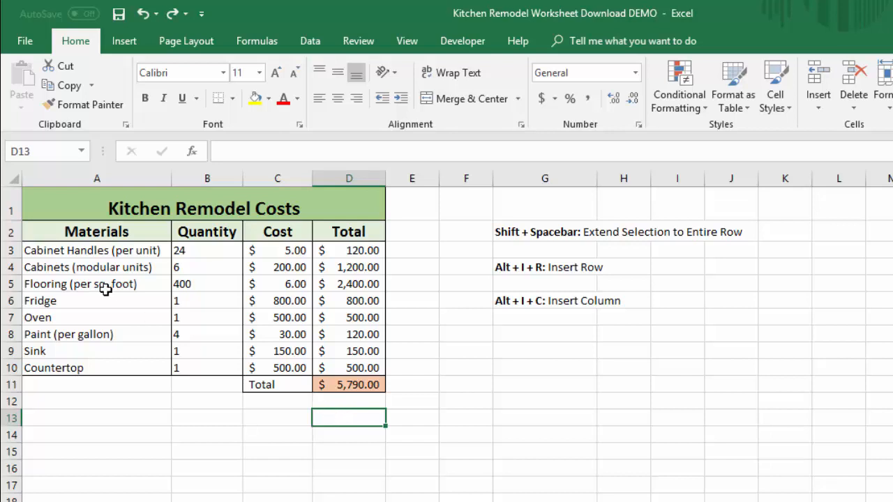
# Step: Insert a separate blank row above each of rows 3 through 9 in one operation by selecting the rows individually, and undo the insertion
pyautogui.click(10, 250)
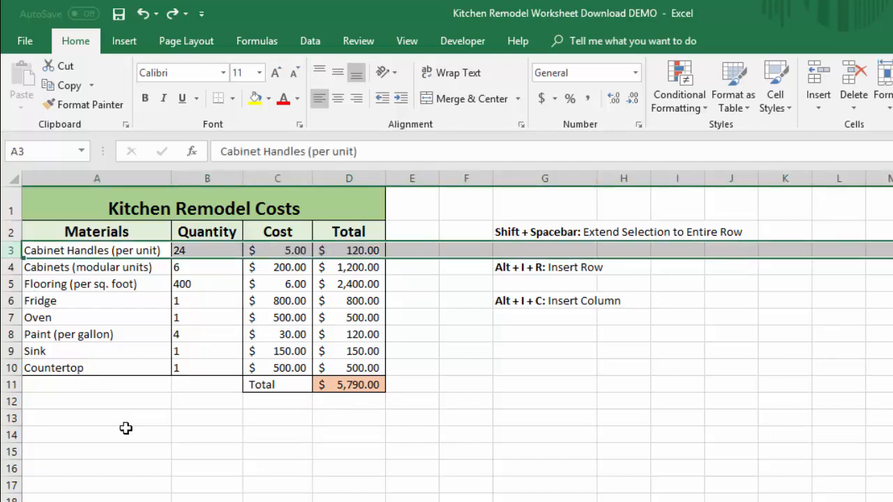
pyautogui.keyDown('ctrl'); pyautogui.click(13, 267); pyautogui.keyUp('ctrl')
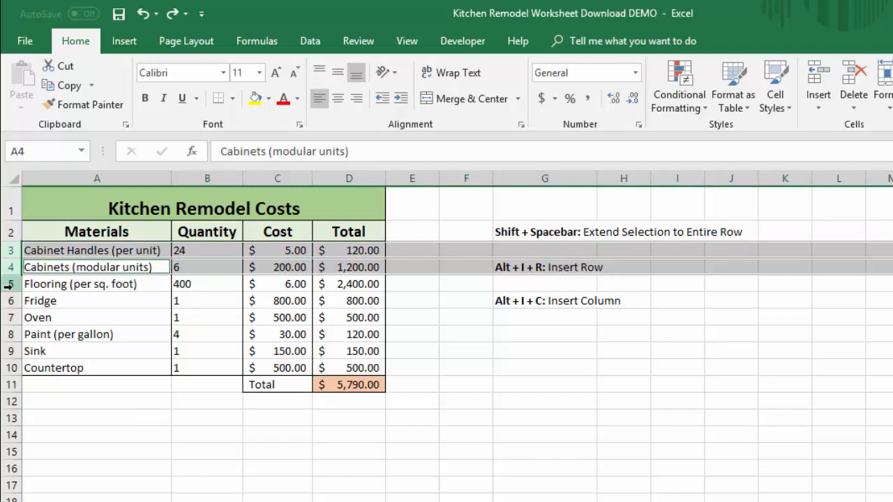
pyautogui.keyDown('ctrl'); pyautogui.click(10, 284); pyautogui.keyUp('ctrl')
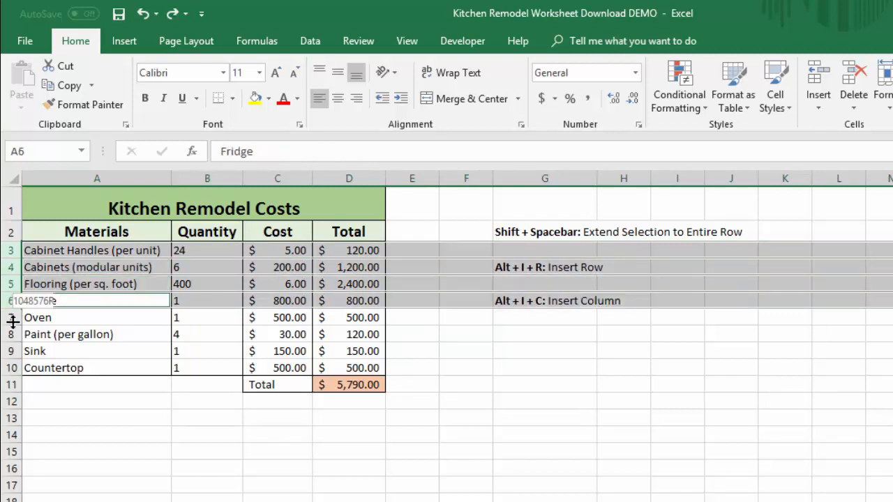
pyautogui.keyDown('ctrl'); pyautogui.click(11, 319); pyautogui.keyUp('ctrl')
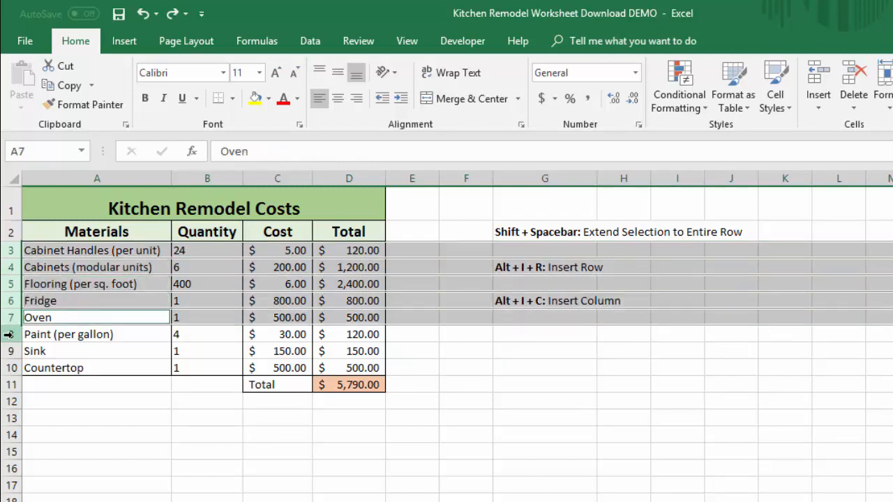
pyautogui.keyDown('ctrl'); pyautogui.click(11, 336); pyautogui.keyUp('ctrl')
pyautogui.keyDown('ctrl'); pyautogui.click(11, 351); pyautogui.keyUp('ctrl')
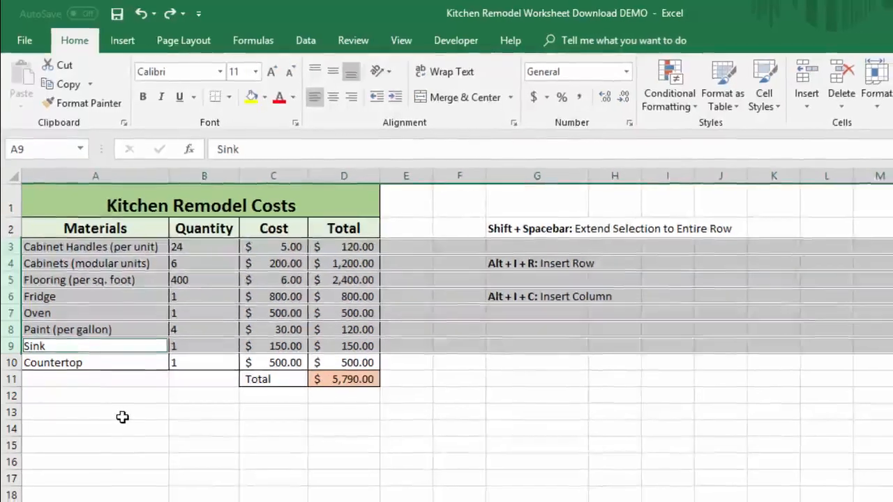
pyautogui.press('alt')
pyautogui.press('i')
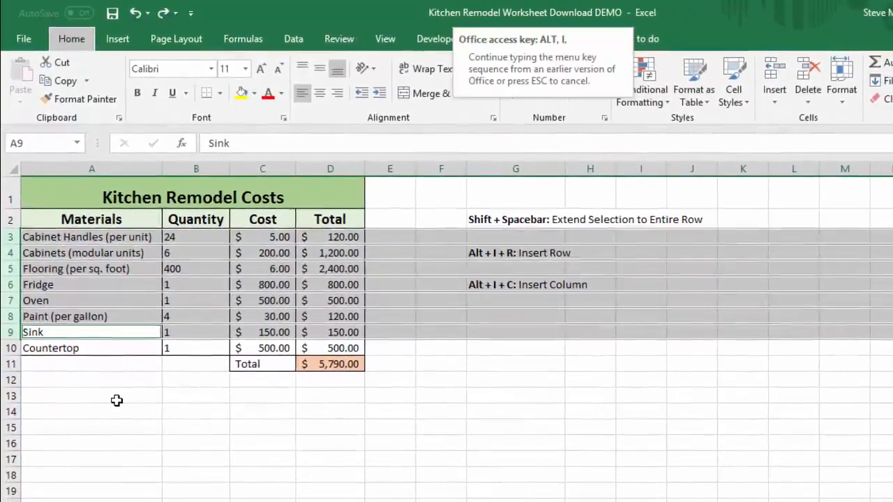
pyautogui.press('r')
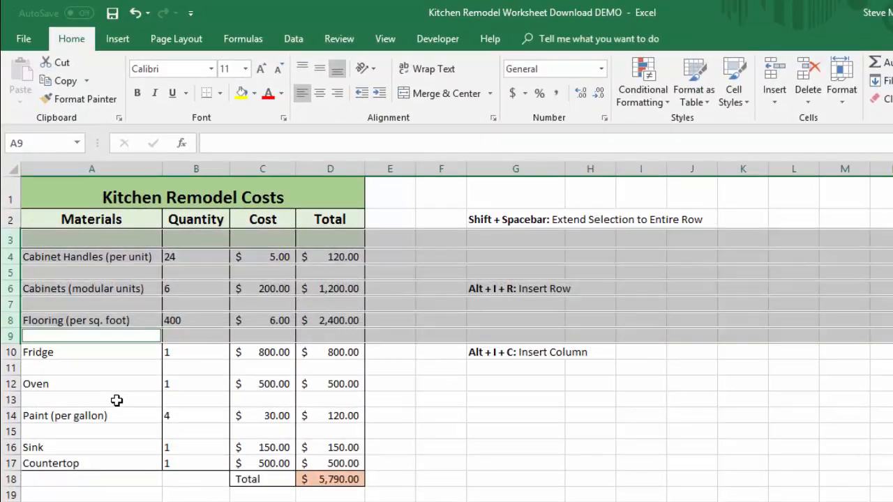
pyautogui.click(429, 402)
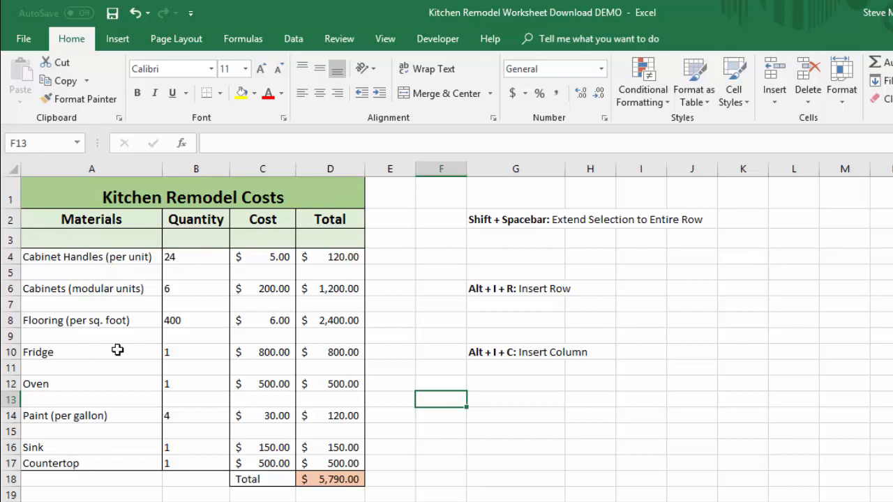
pyautogui.hotkey('ctrl', 'z')
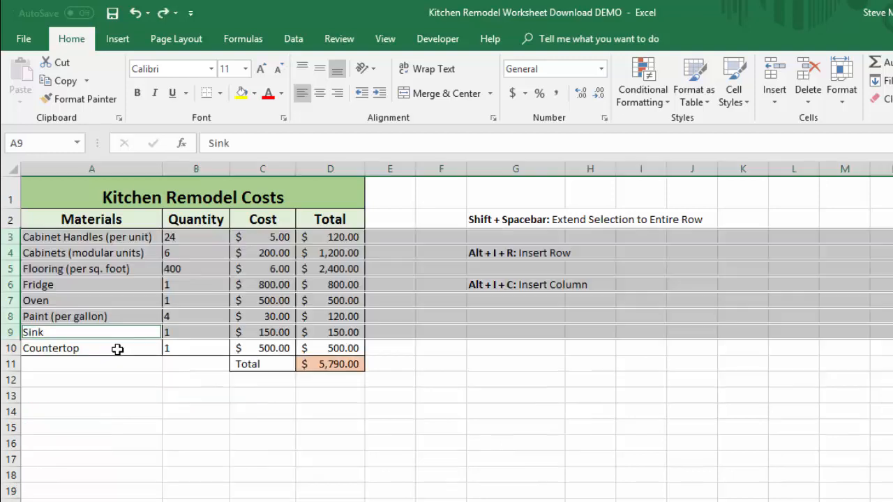
# Step: Insert a separate blank column before each of columns A through D in one operation, undo the insertion, and clear the column selection
pyautogui.click(125, 169)
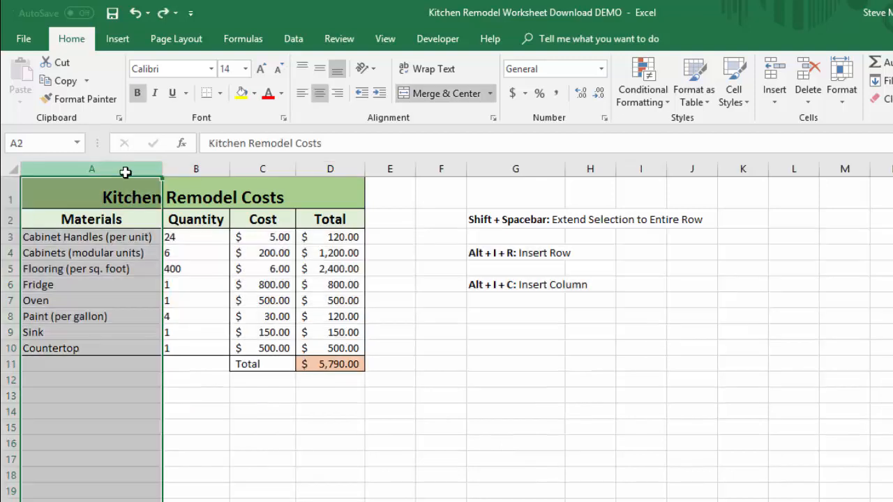
pyautogui.keyDown('ctrl'); pyautogui.click(192, 167); pyautogui.keyUp('ctrl')
pyautogui.keyDown('ctrl'); pyautogui.click(272, 169); pyautogui.keyUp('ctrl')
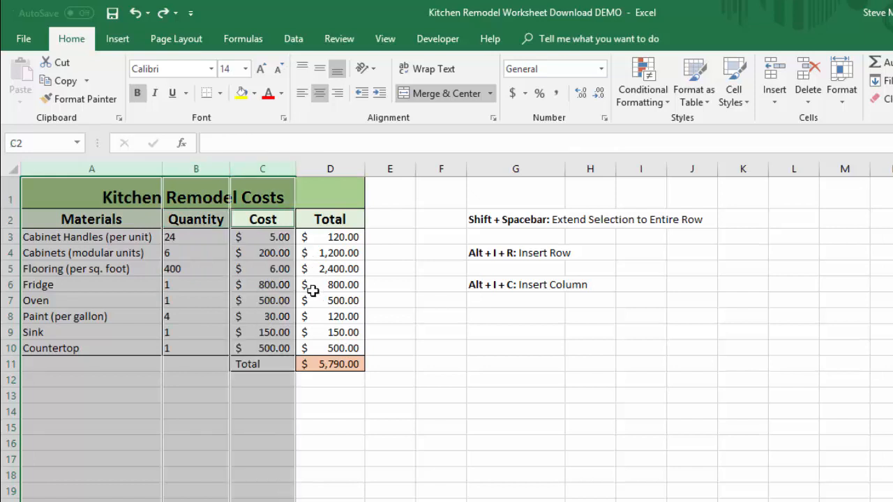
pyautogui.keyDown('ctrl'); pyautogui.click(337, 169); pyautogui.keyUp('ctrl')
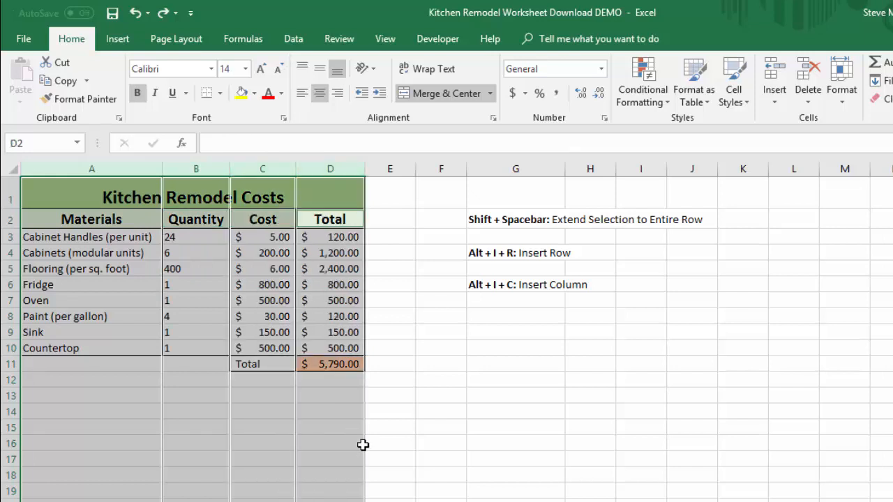
pyautogui.rightClick(185, 298)
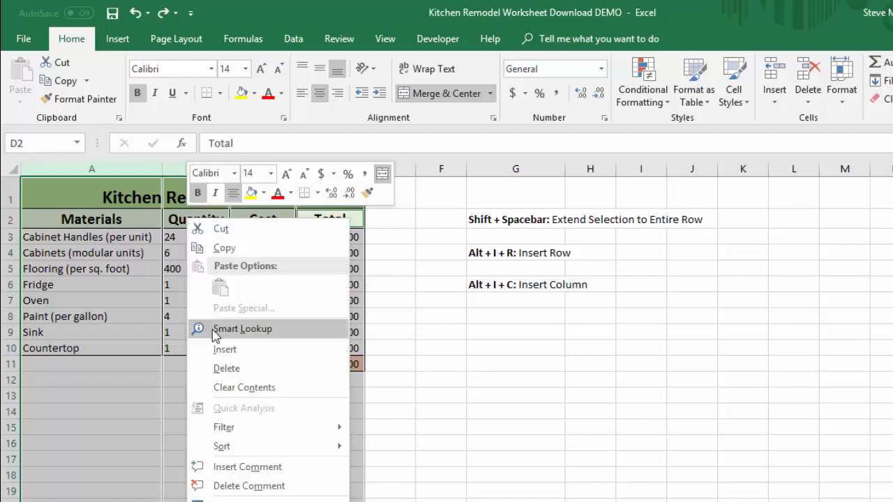
pyautogui.click(221, 351)
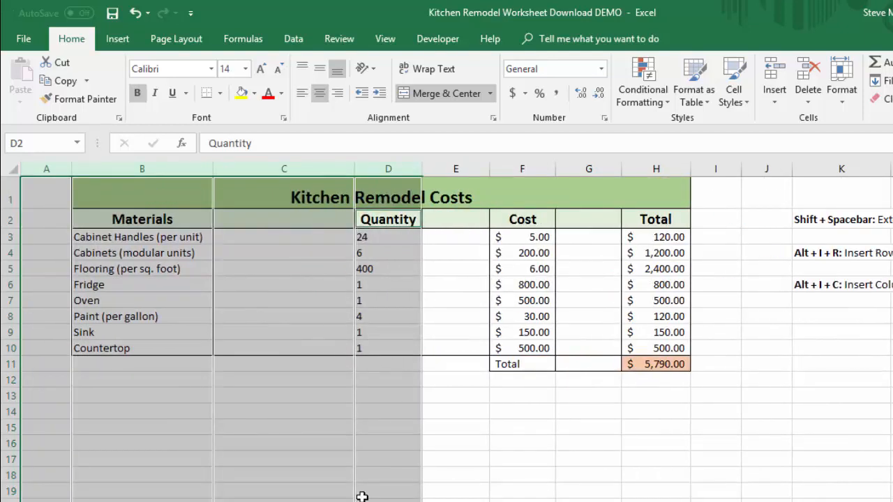
pyautogui.click(502, 477)
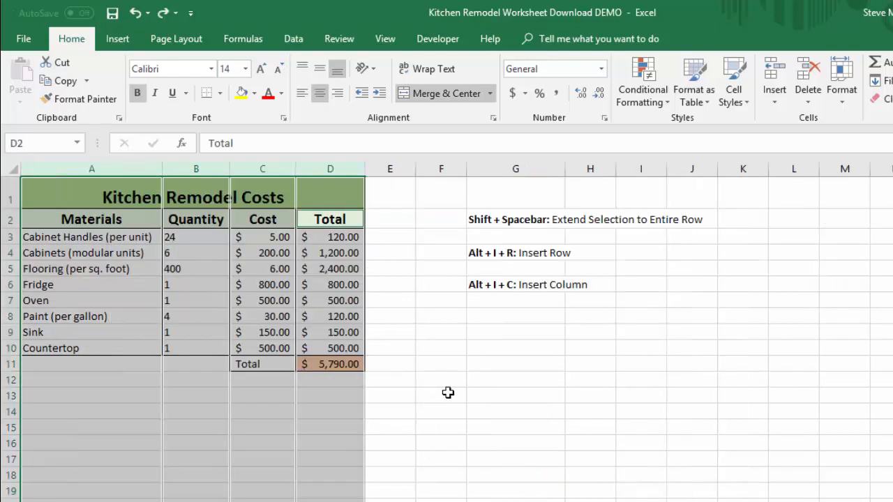
pyautogui.click(446, 395)
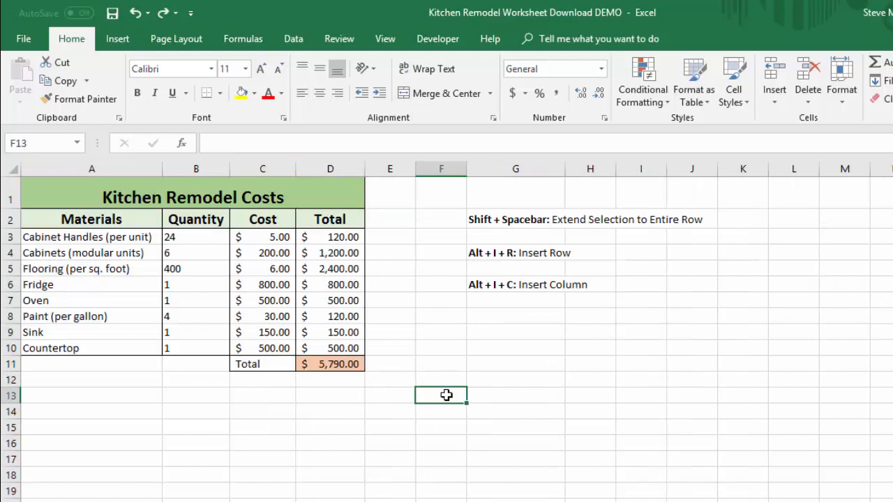